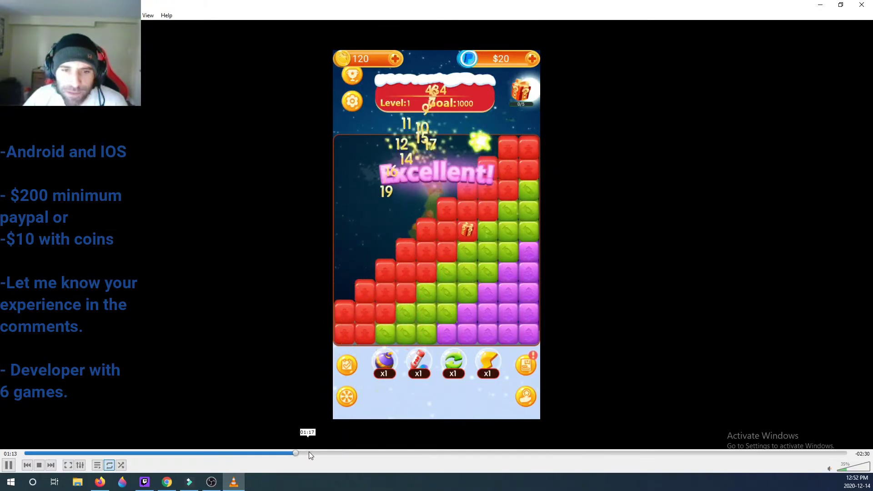
Scrub the VLC recording past the Withdraw and Game shop screens to the Phone Guardian ad at 02:26
{"action": "left_click", "coordinate": [318, 453]}
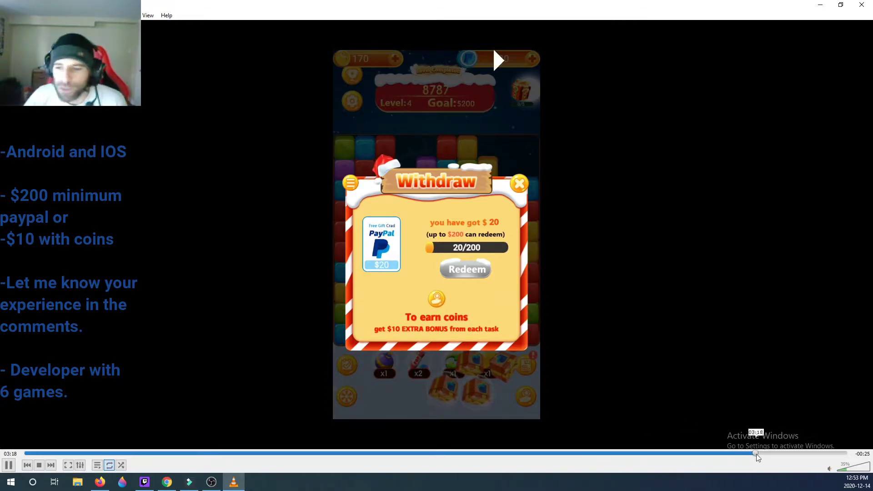
{"action": "left_click", "coordinate": [771, 453]}
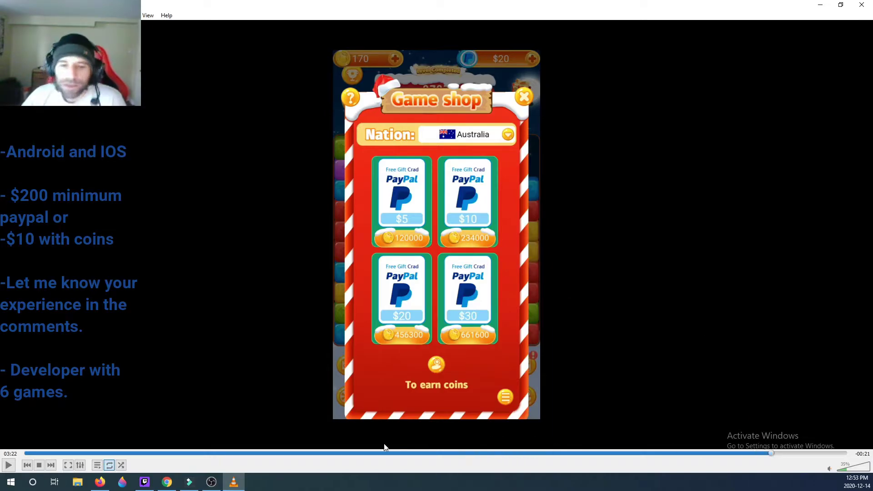
{"action": "left_click", "coordinate": [371, 454]}
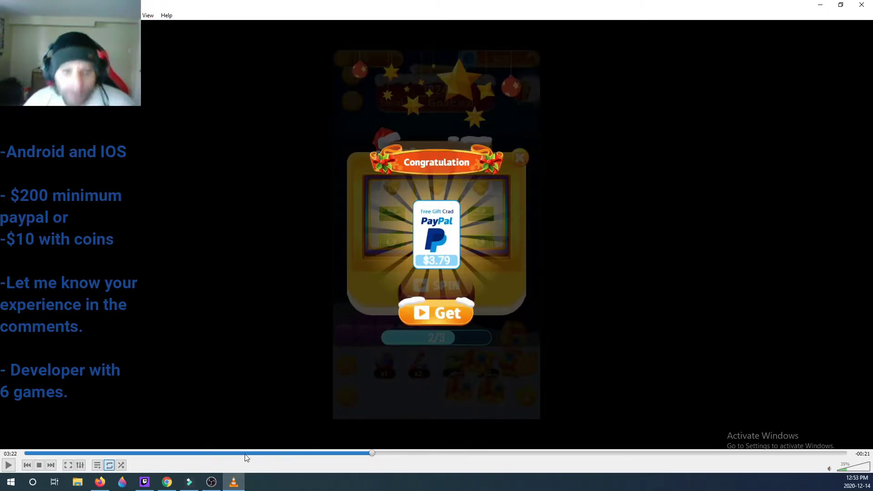
{"action": "left_click", "coordinate": [266, 454]}
{"action": "left_click", "coordinate": [198, 453]}
{"action": "left_click", "coordinate": [165, 453]}
{"action": "left_click_drag", "start_coordinate": [165, 454], "coordinate": [507, 454]}
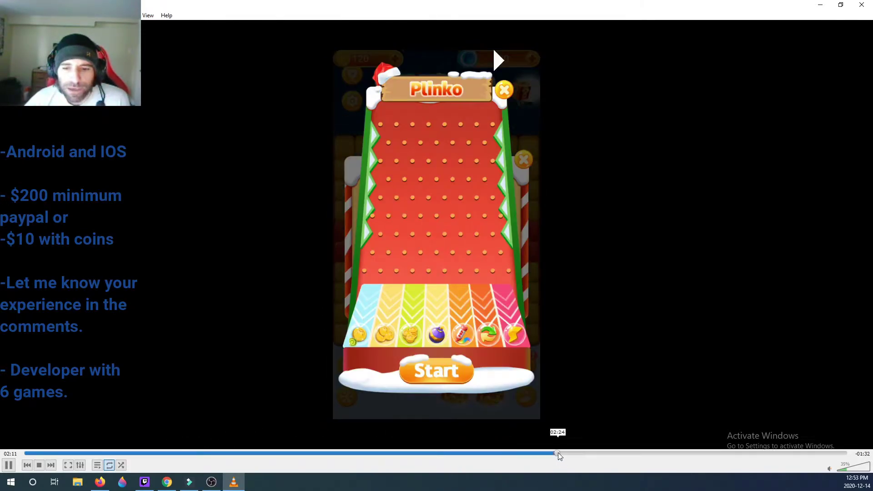
{"action": "left_click", "coordinate": [557, 453]}
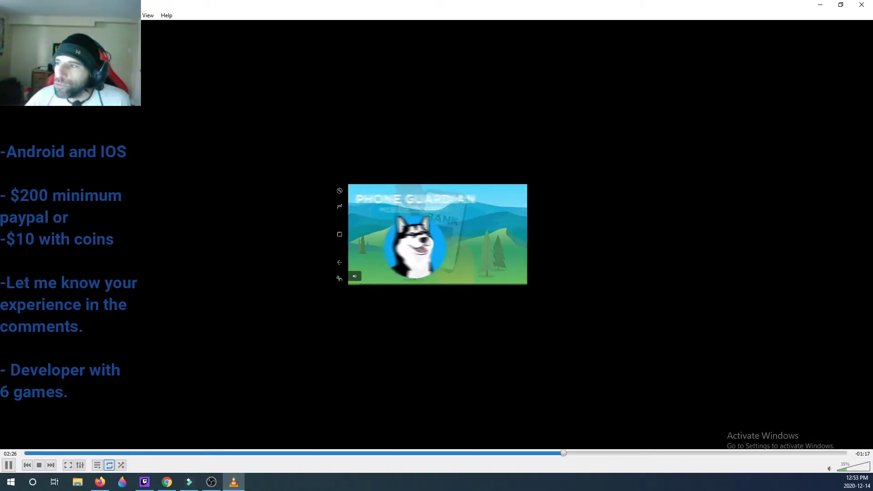
Maximize the Google Play window and enlarge the first Xmas Pop Blocks screenshot
{"action": "key", "text": "alt+Tab"}
{"action": "left_click_drag", "start_coordinate": [620, 39], "coordinate": [699, 16]}
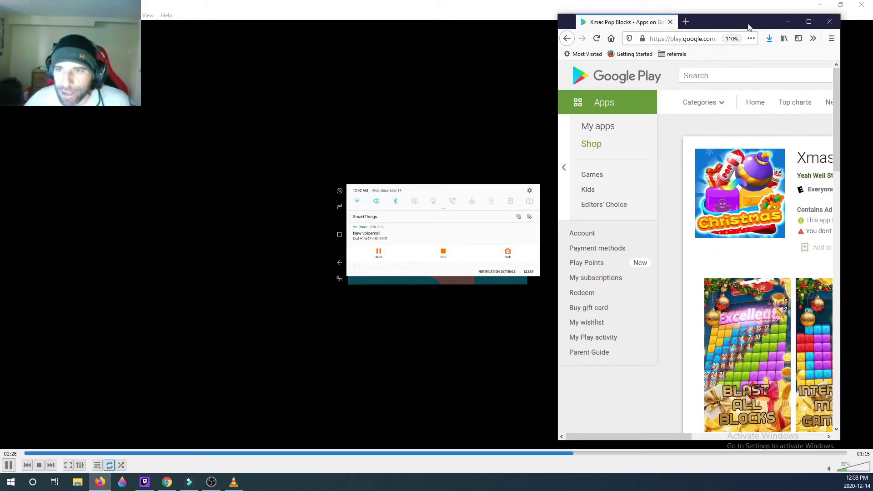
{"action": "left_click", "coordinate": [808, 22]}
{"action": "scroll", "coordinate": [342, 307], "scroll_direction": "down", "scroll_amount": 3}
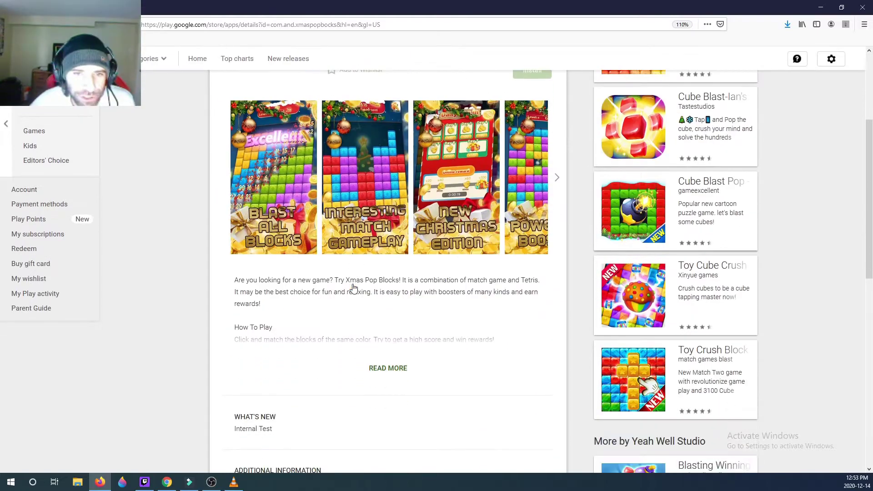
{"action": "scroll", "coordinate": [353, 289], "scroll_direction": "down", "scroll_amount": 4}
{"action": "scroll", "coordinate": [348, 293], "scroll_direction": "down", "scroll_amount": 2}
{"action": "scroll", "coordinate": [357, 307], "scroll_direction": "down", "scroll_amount": 2}
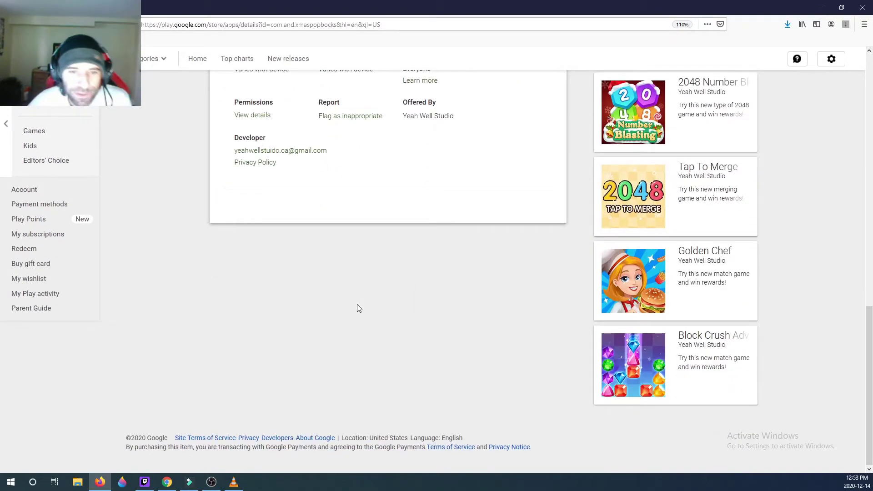
{"action": "scroll", "coordinate": [357, 304], "scroll_direction": "up", "scroll_amount": 5}
{"action": "scroll", "coordinate": [357, 310], "scroll_direction": "up", "scroll_amount": 5}
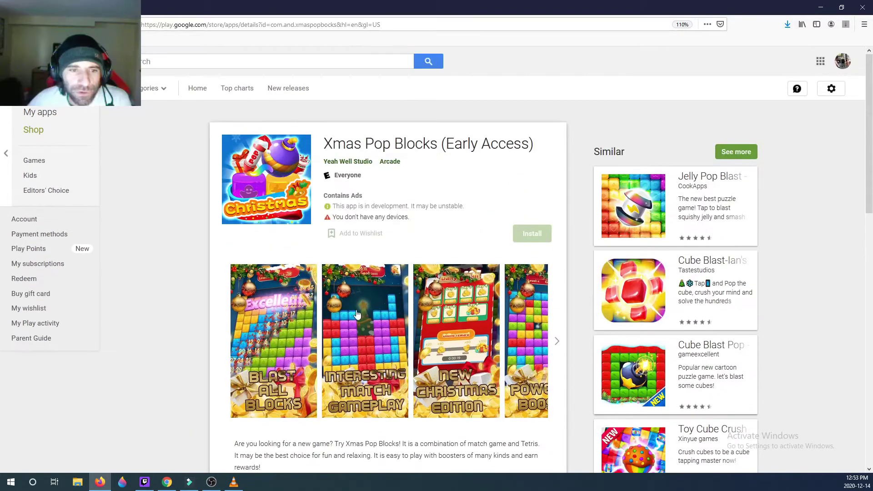
{"action": "left_click", "coordinate": [283, 323]}
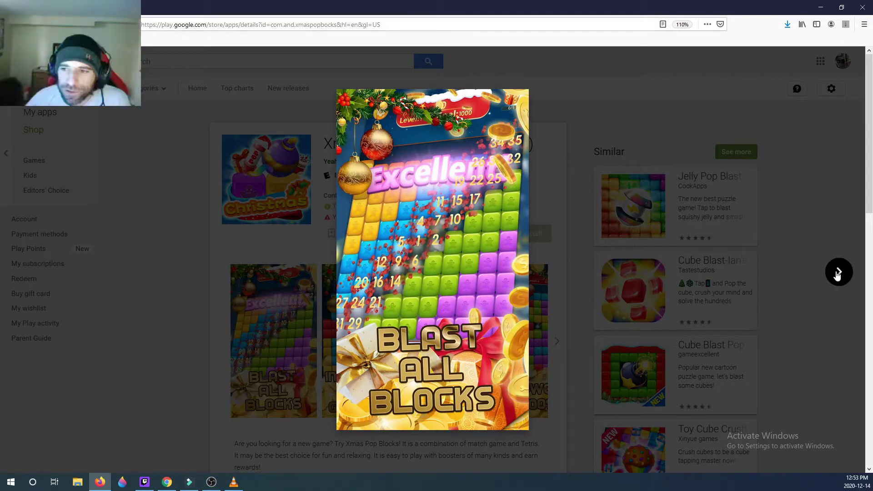
Cycle through the Match Gameplay, Christmas Edition, Powerful Booster and Blast All Blocks screenshots
{"action": "left_click", "coordinate": [838, 272]}
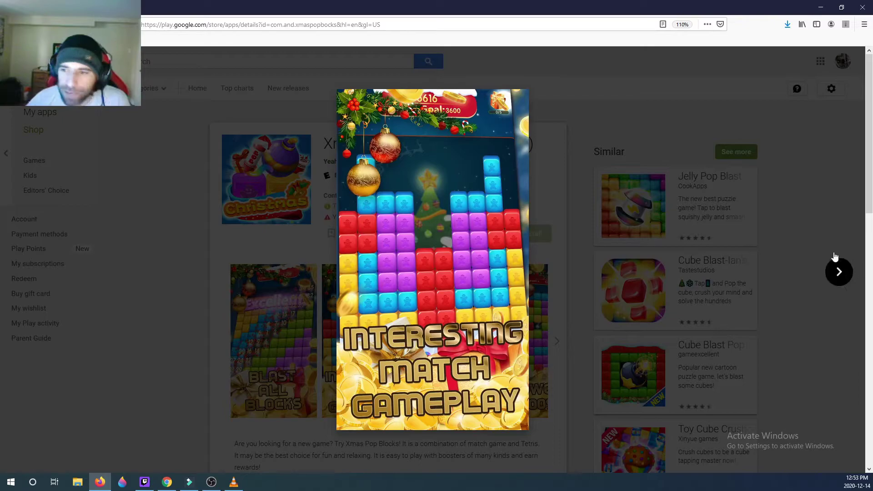
{"action": "left_click", "coordinate": [834, 273]}
{"action": "left_click", "coordinate": [833, 274]}
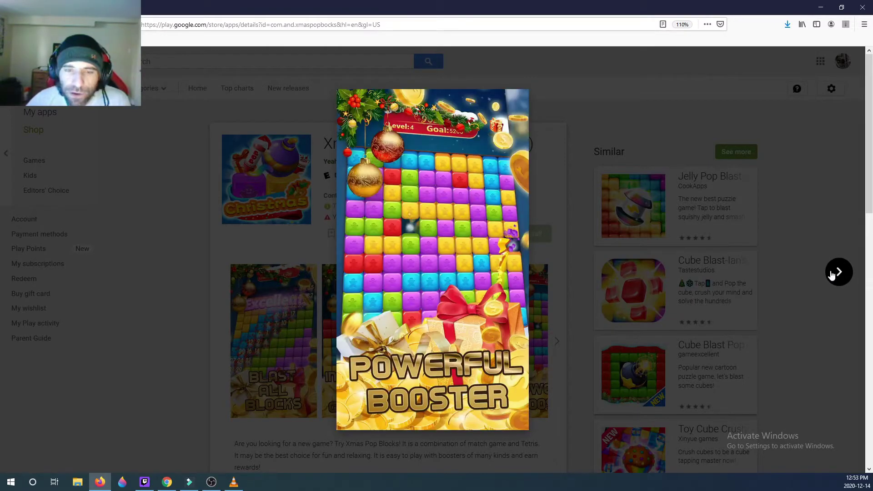
{"action": "left_click", "coordinate": [840, 274]}
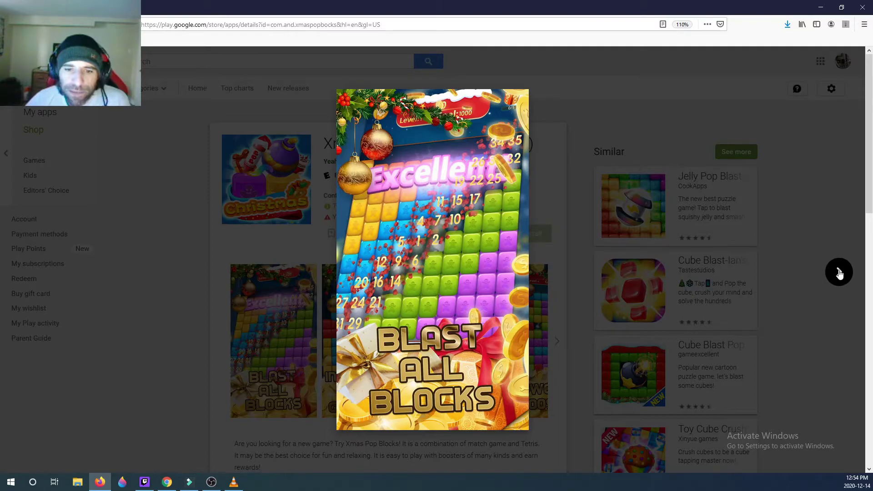
{"action": "left_click", "coordinate": [848, 279]}
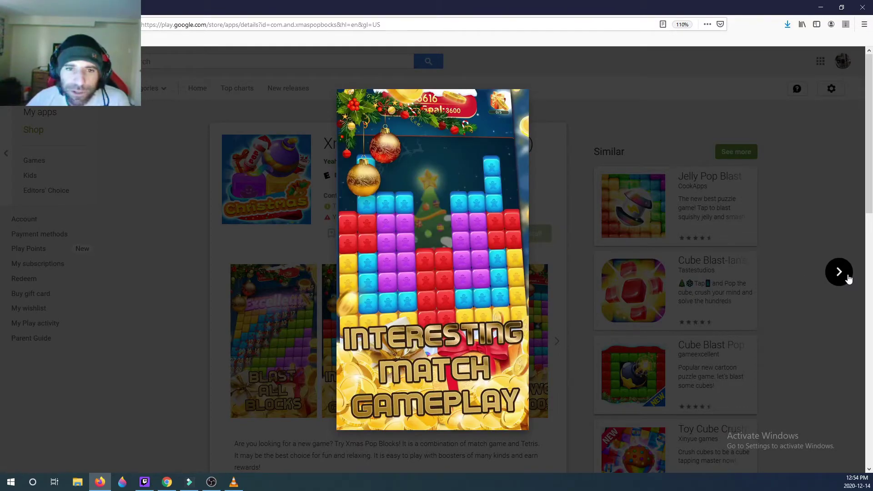
{"action": "left_click", "coordinate": [849, 280]}
{"action": "left_click", "coordinate": [848, 279]}
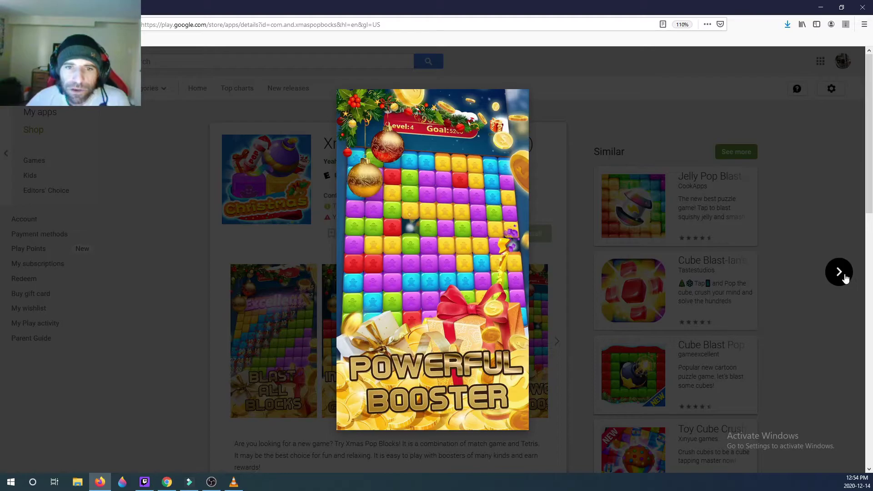
{"action": "left_click", "coordinate": [843, 277]}
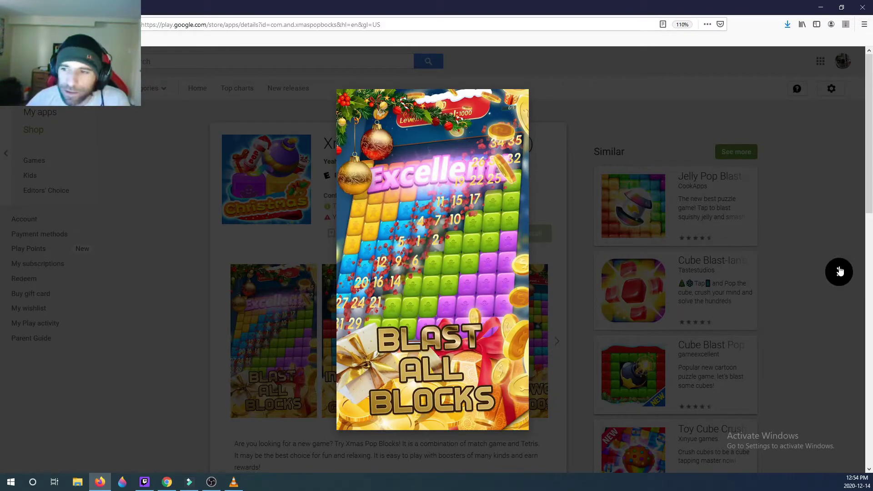
{"action": "left_click", "coordinate": [840, 271]}
{"action": "left_click", "coordinate": [839, 272]}
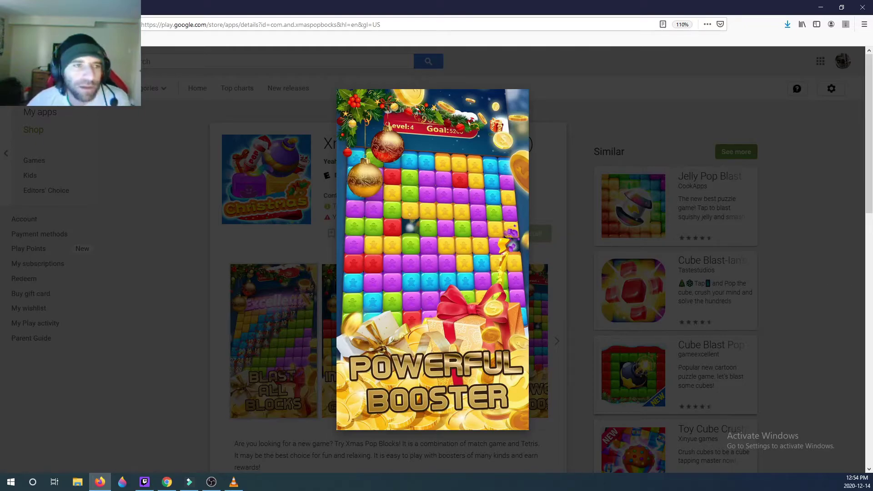
Close the screenshot, expand the description, and visit Yeah Well Studio's page and Golden Chef
{"action": "left_click", "coordinate": [213, 187]}
{"action": "scroll", "coordinate": [214, 186], "scroll_direction": "down", "scroll_amount": 5}
{"action": "left_click", "coordinate": [392, 316]}
{"action": "scroll", "coordinate": [222, 265], "scroll_direction": "down", "scroll_amount": 1}
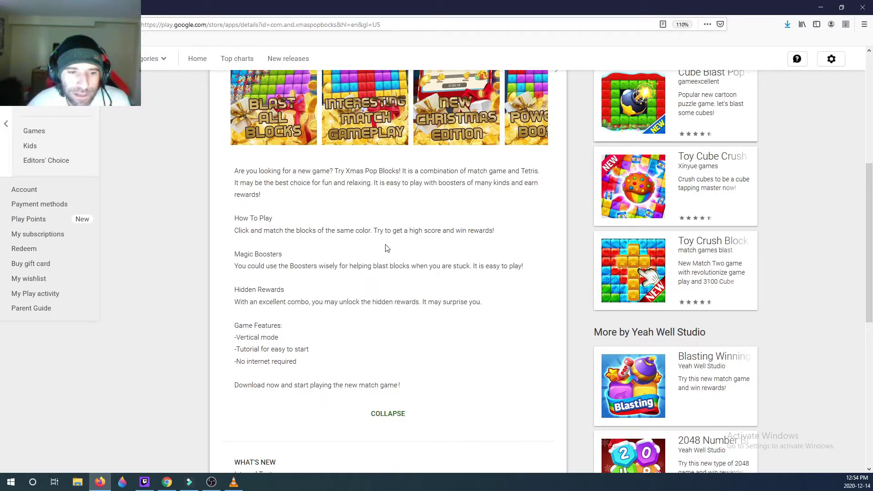
{"action": "scroll", "coordinate": [392, 249], "scroll_direction": "down", "scroll_amount": 3}
{"action": "scroll", "coordinate": [392, 250], "scroll_direction": "up", "scroll_amount": 2}
{"action": "scroll", "coordinate": [394, 246], "scroll_direction": "up", "scroll_amount": 4}
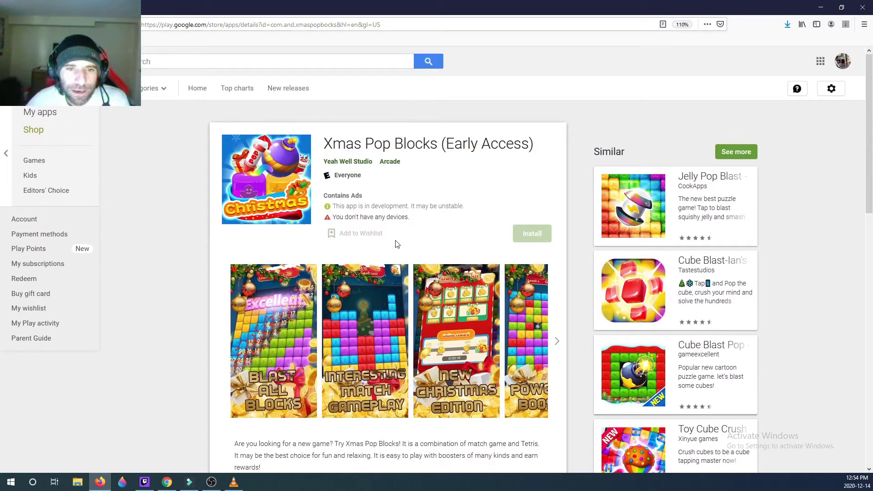
{"action": "left_click", "coordinate": [352, 161]}
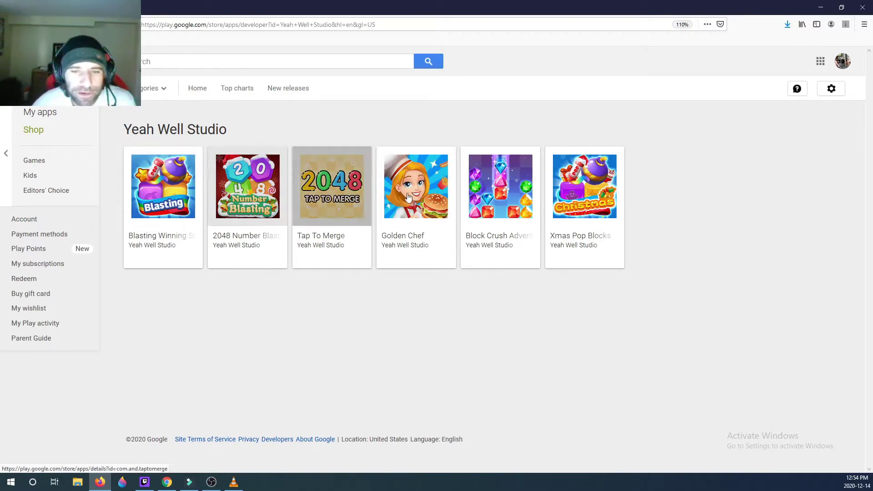
{"action": "left_click", "coordinate": [424, 199]}
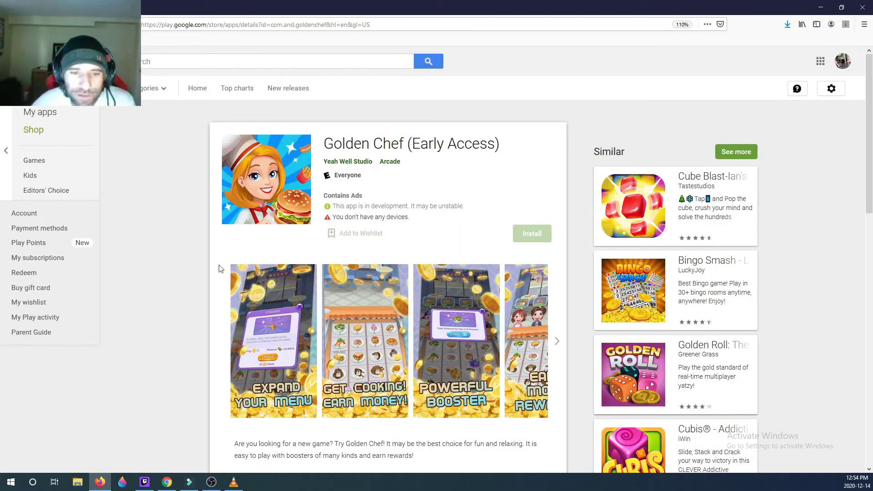
{"action": "scroll", "coordinate": [152, 251], "scroll_direction": "down", "scroll_amount": 2}
{"action": "scroll", "coordinate": [152, 251], "scroll_direction": "down", "scroll_amount": 2}
{"action": "scroll", "coordinate": [151, 251], "scroll_direction": "up", "scroll_amount": 4}
{"action": "key", "text": "alt+Left"}
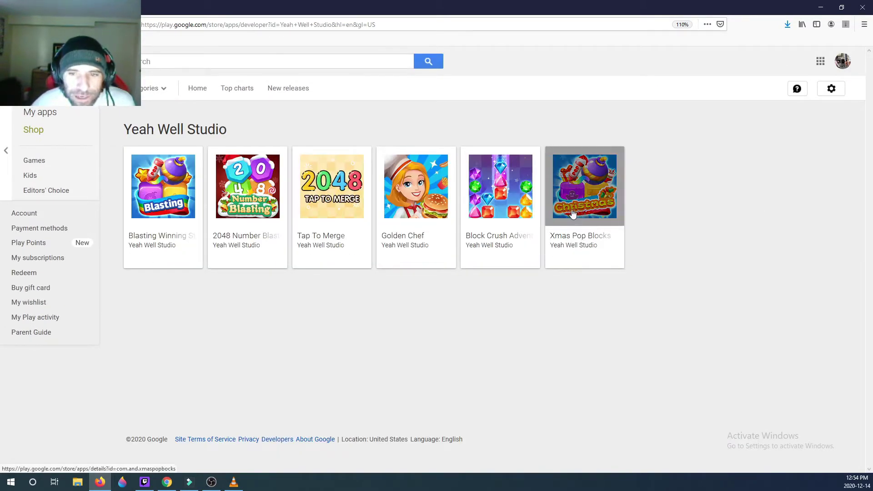
Reopen the Xmas Pop Blocks (Early Access) card and briefly highlight its title
{"action": "left_click", "coordinate": [563, 239]}
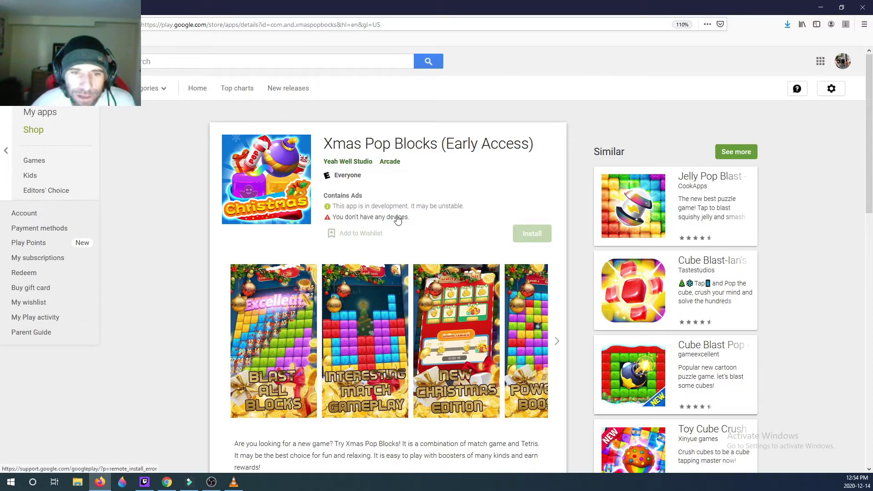
{"action": "scroll", "coordinate": [442, 205], "scroll_direction": "down", "scroll_amount": 1}
{"action": "scroll", "coordinate": [429, 232], "scroll_direction": "down", "scroll_amount": 3}
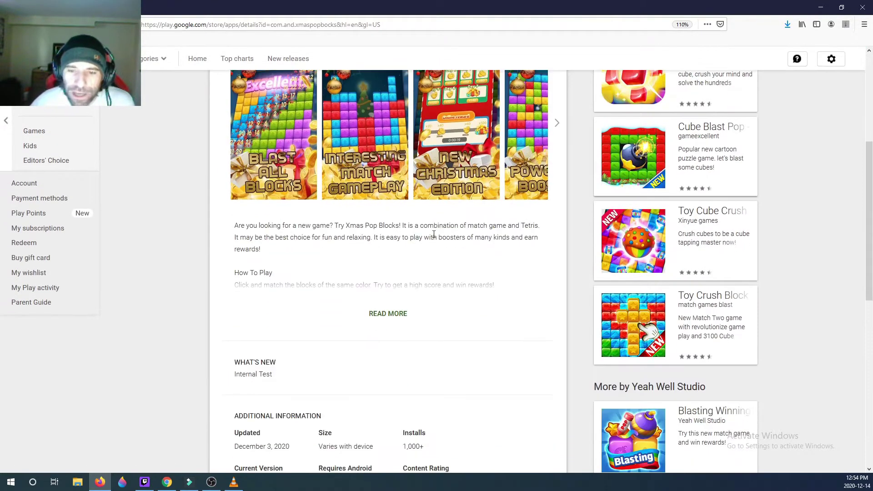
{"action": "scroll", "coordinate": [429, 236], "scroll_direction": "down", "scroll_amount": 3}
{"action": "scroll", "coordinate": [429, 242], "scroll_direction": "down", "scroll_amount": 3}
{"action": "scroll", "coordinate": [429, 242], "scroll_direction": "up", "scroll_amount": 5}
{"action": "scroll", "coordinate": [441, 242], "scroll_direction": "up", "scroll_amount": 5}
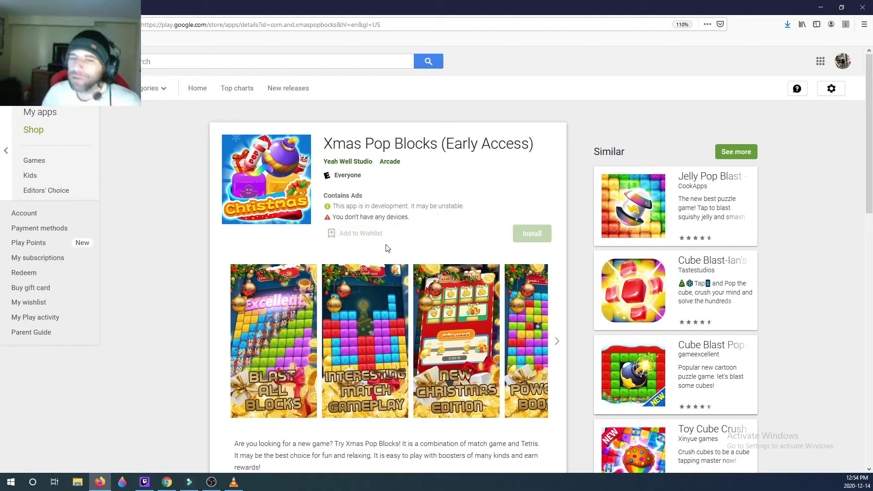
{"action": "mouse_move", "coordinate": [541, 143]}
{"action": "left_mouse_down"}
{"action": "mouse_move", "coordinate": [334, 145]}
{"action": "mouse_move", "coordinate": [536, 143]}
{"action": "left_mouse_up"}
{"action": "left_click", "coordinate": [538, 150]}
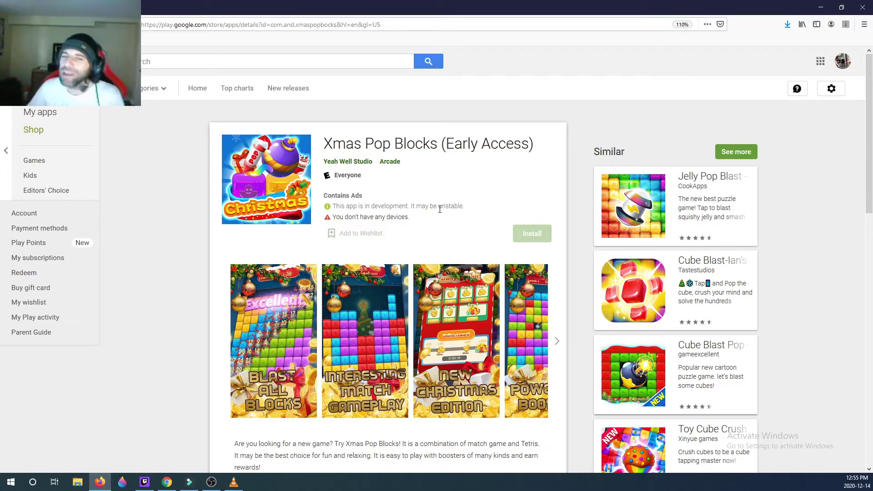
{"action": "left_click_drag", "start_coordinate": [433, 208], "coordinate": [337, 196]}
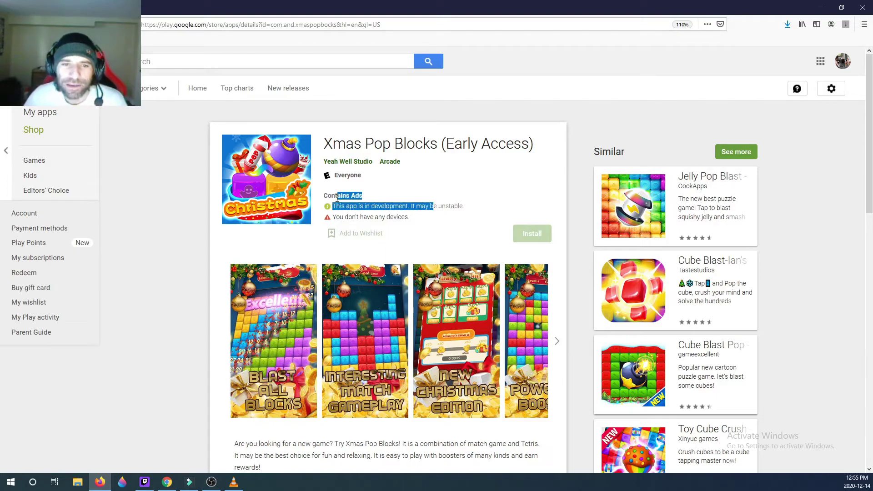
{"action": "left_click", "coordinate": [442, 210]}
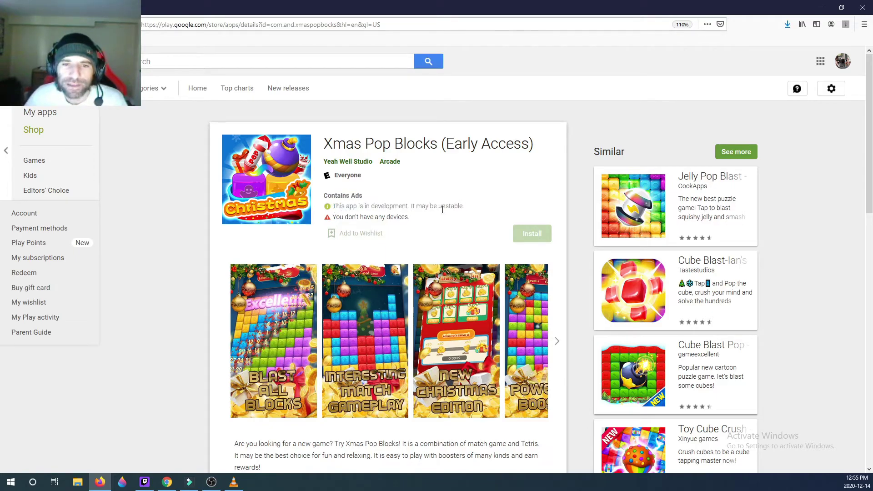
{"action": "left_click_drag", "start_coordinate": [396, 206], "coordinate": [333, 205]}
{"action": "left_click", "coordinate": [405, 210]}
{"action": "left_click_drag", "start_coordinate": [470, 210], "coordinate": [354, 214]}
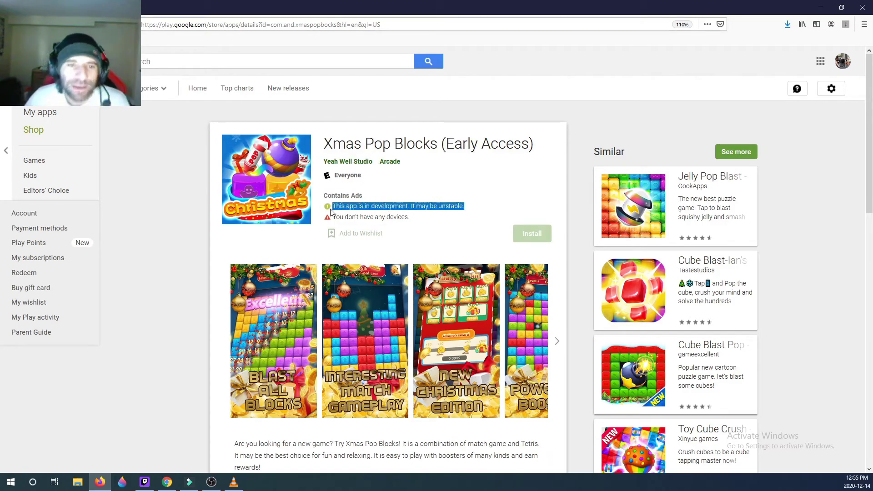
{"action": "left_click", "coordinate": [388, 206]}
{"action": "left_click_drag", "start_coordinate": [480, 210], "coordinate": [334, 207]}
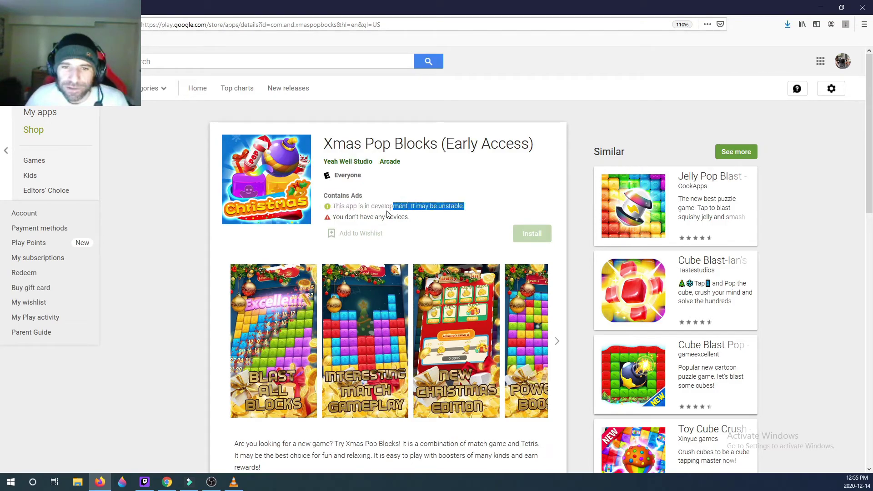
{"action": "left_click", "coordinate": [333, 206]}
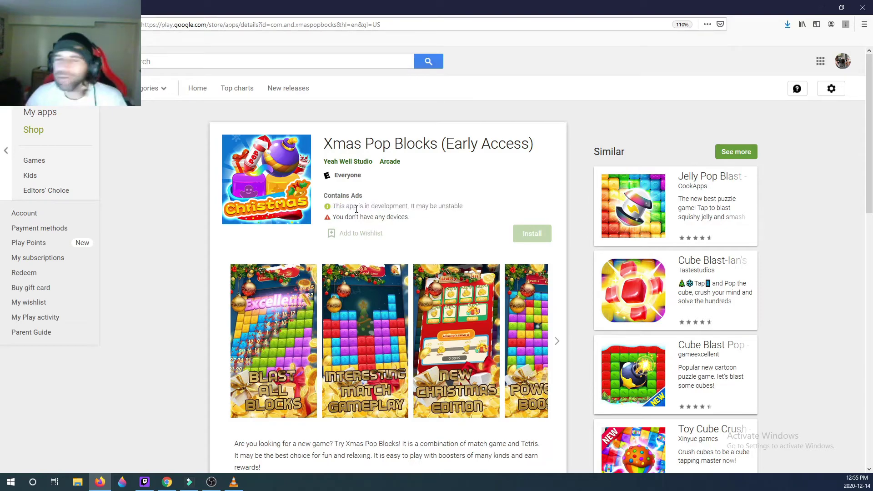
{"action": "mouse_move", "coordinate": [338, 159]}
{"action": "left_mouse_down"}
{"action": "mouse_move", "coordinate": [324, 142]}
{"action": "mouse_move", "coordinate": [438, 144]}
{"action": "left_mouse_up"}
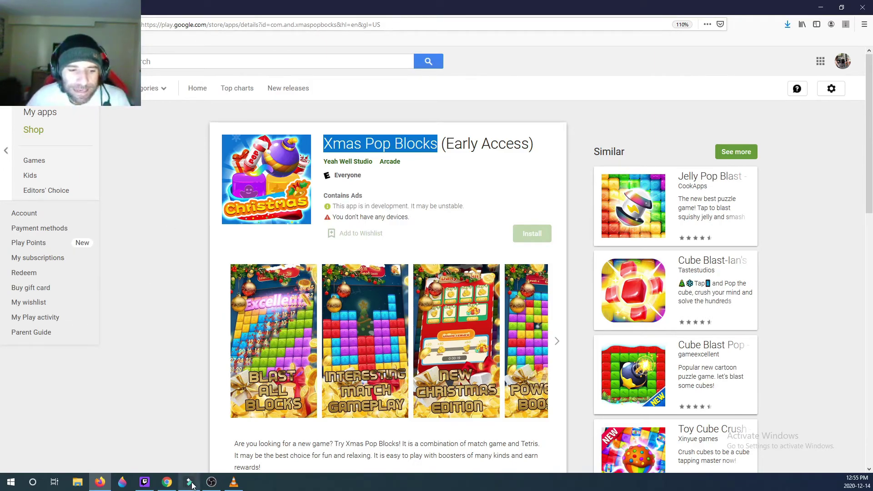
{"action": "left_click", "coordinate": [180, 354]}
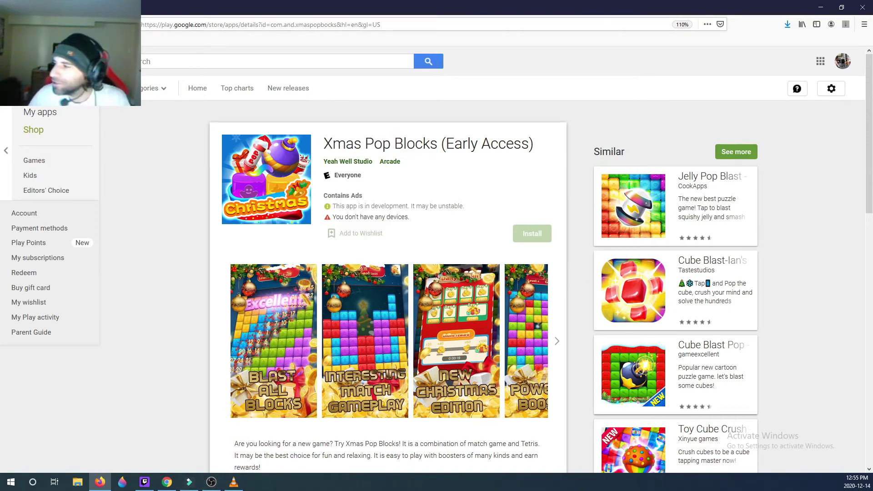